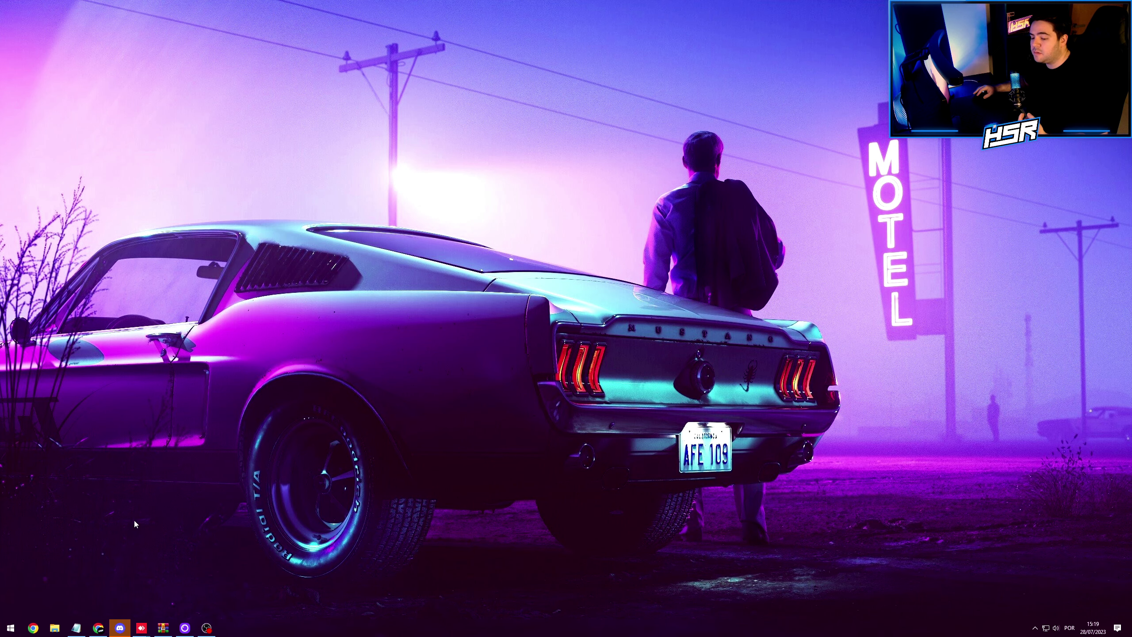
Step: View the QuickMemoryTestOK download page in Chrome and launch QuickMemoryTestOK_x64_p.exe from the desktop's QuickMemoryTest folder
click(98, 628)
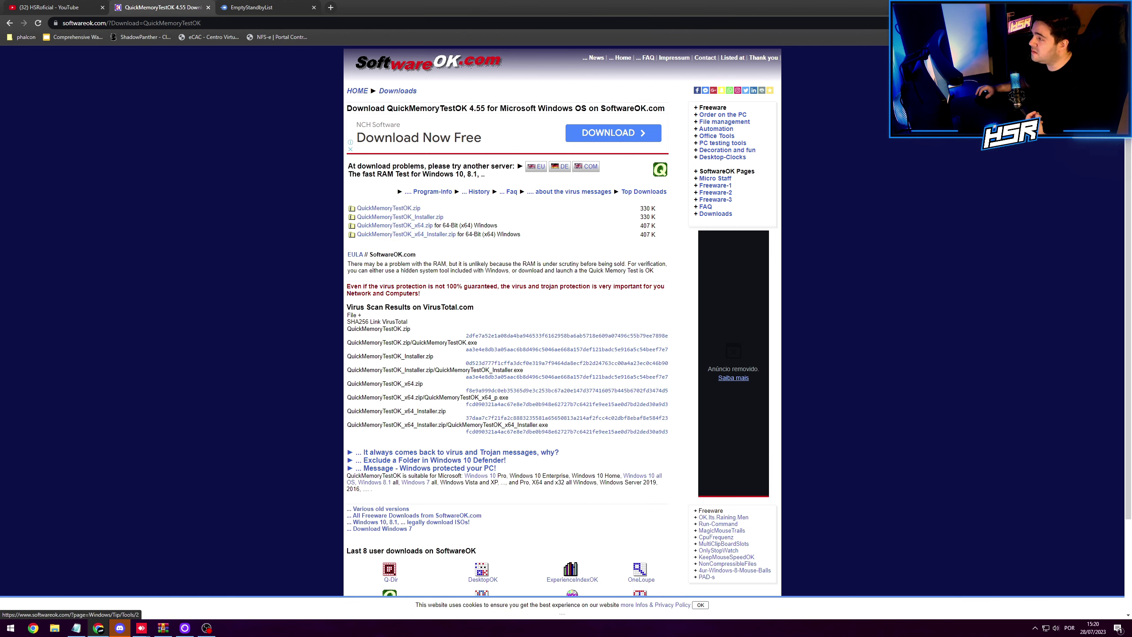
key(super+d)
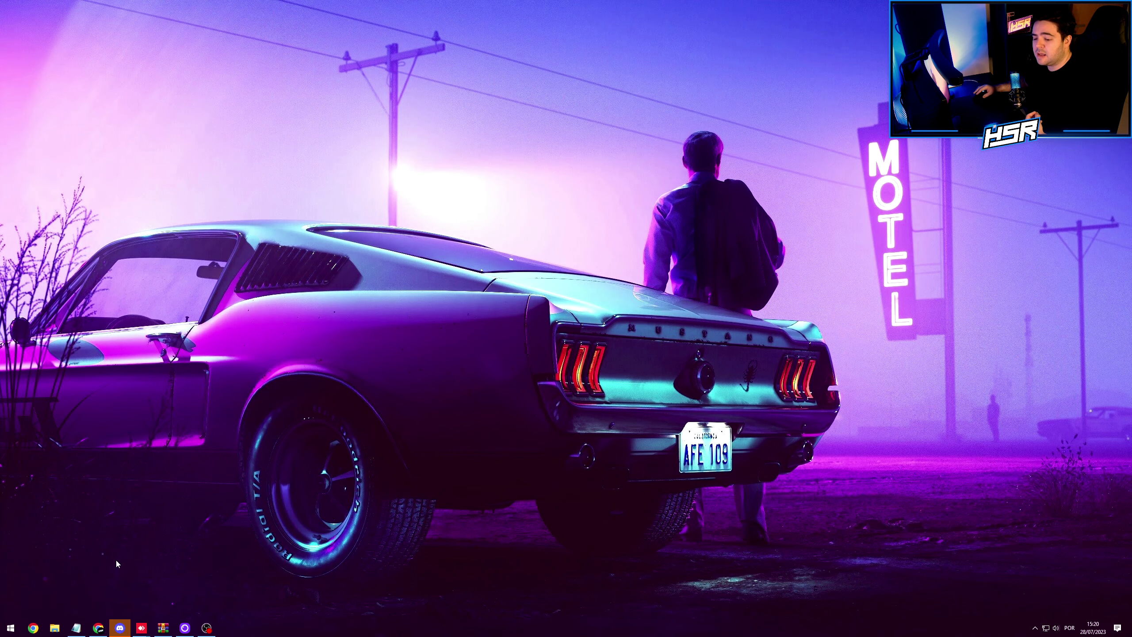
click(55, 627)
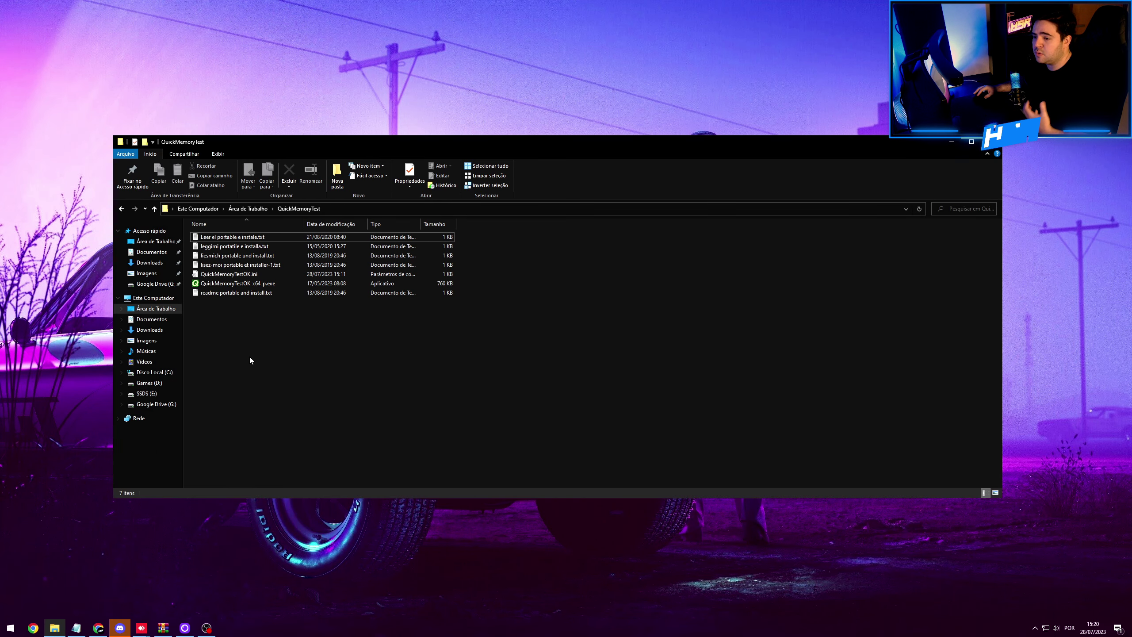
double_click(246, 285)
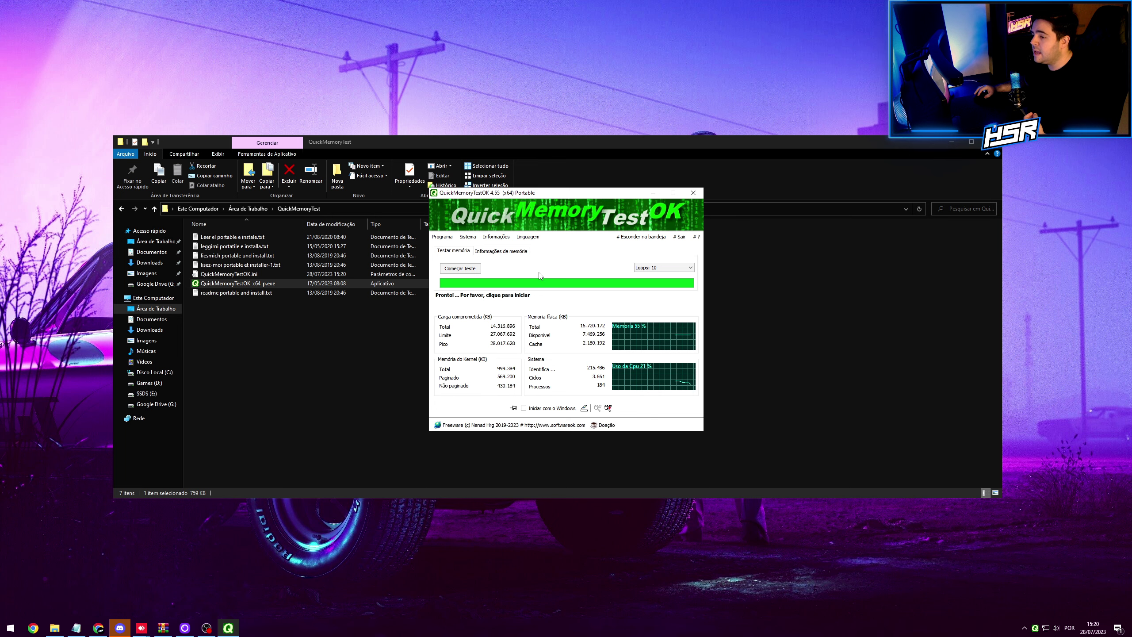
click(945, 144)
drag(573, 194, 447, 219)
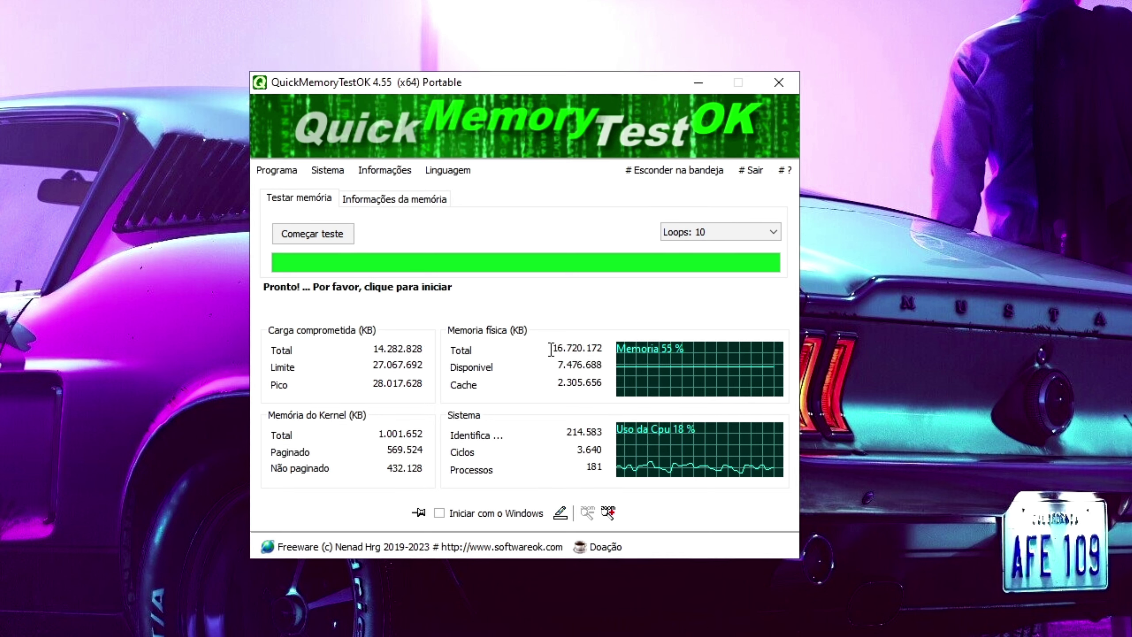
Step: Set the memory test to 5 loops and run it
double_click(575, 365)
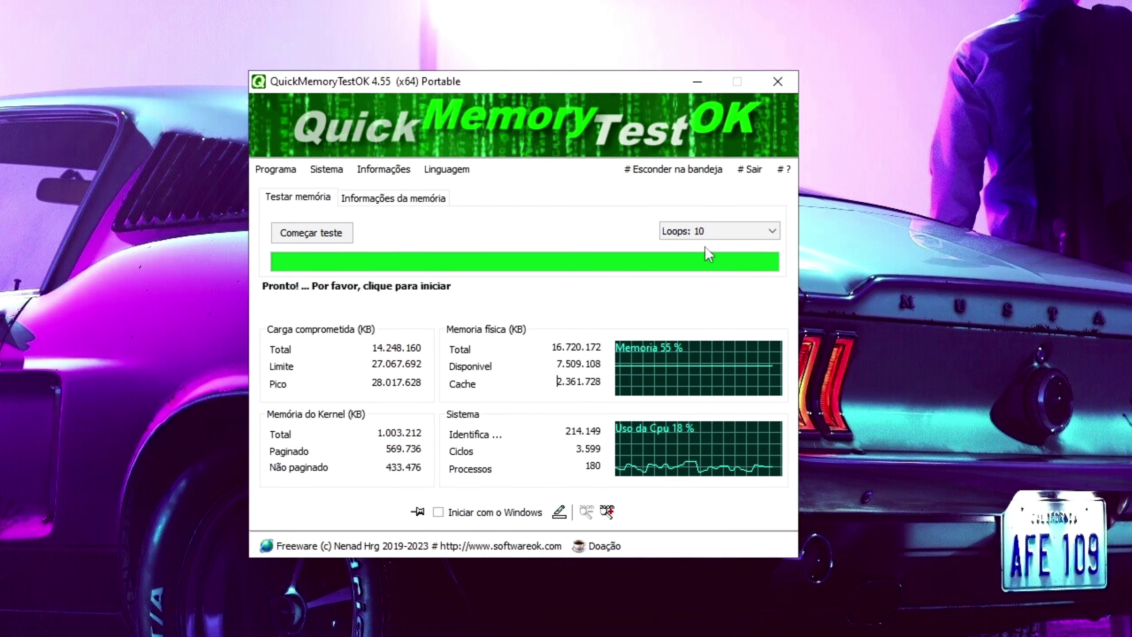
click(710, 230)
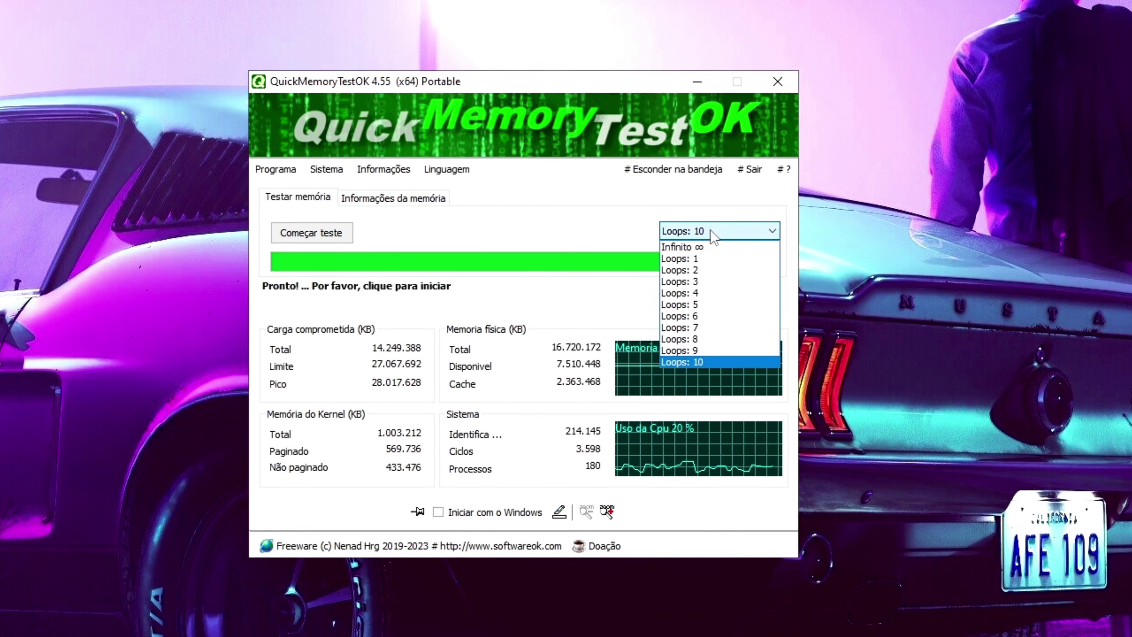
click(712, 259)
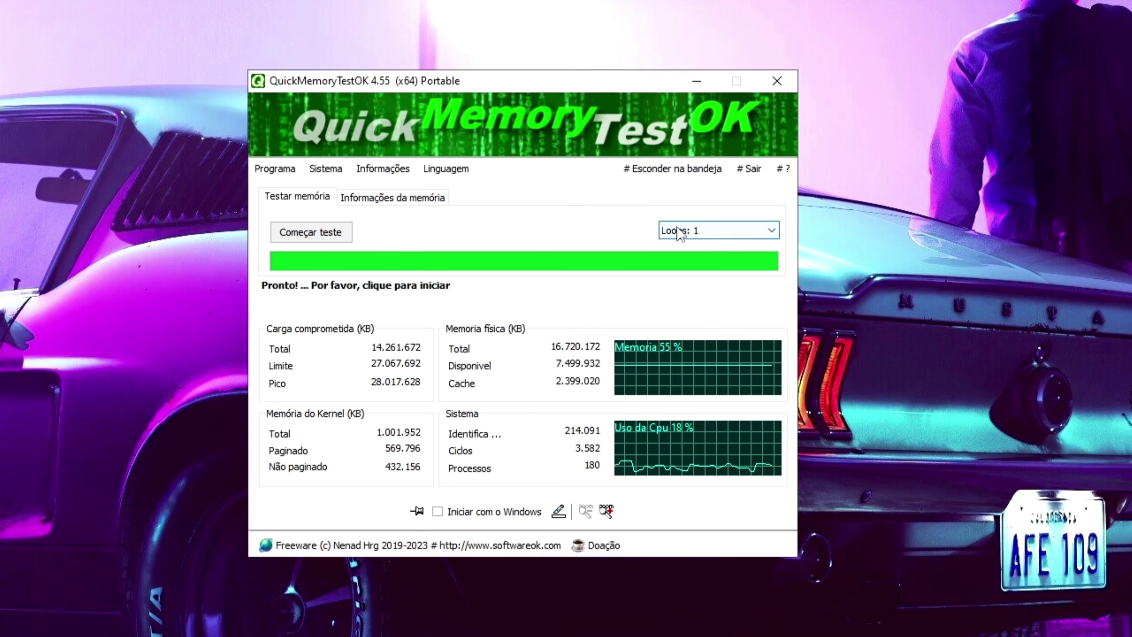
click(720, 229)
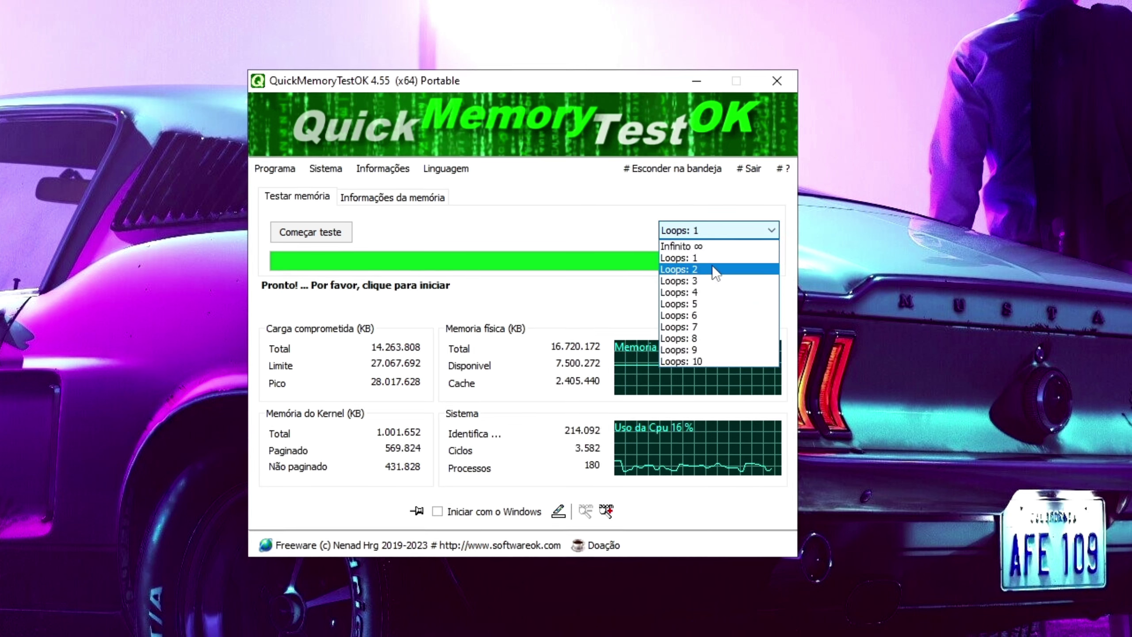
click(706, 305)
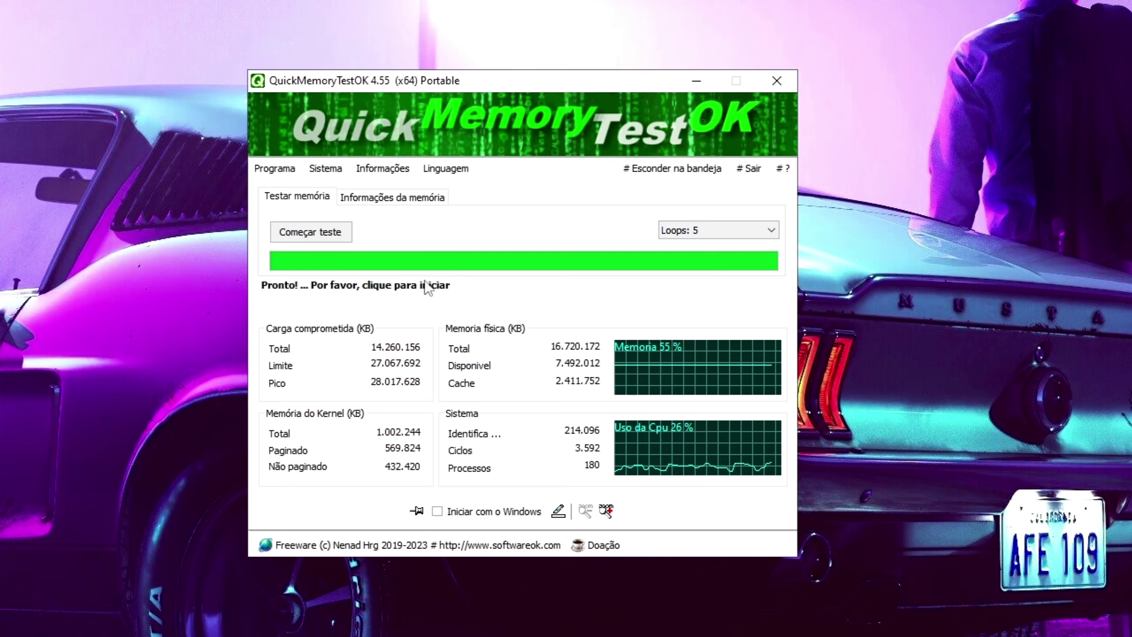
click(312, 232)
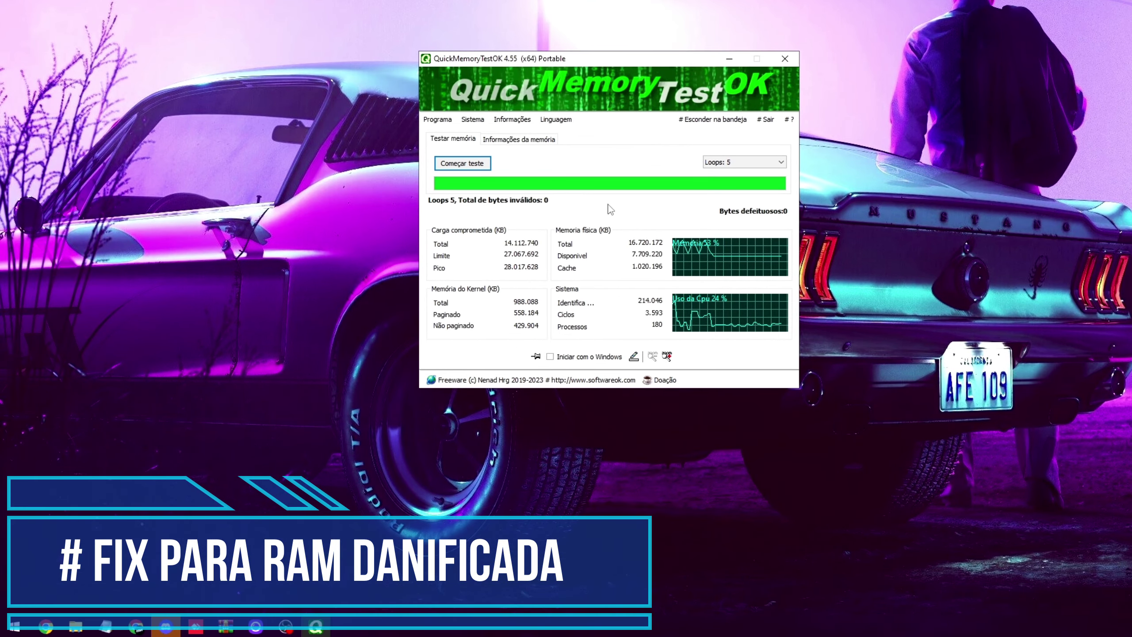
Step: Open the Windows Memory Diagnostic with mdsched.exe to view its check options, and cancel without scheduling a check
key(super+r)
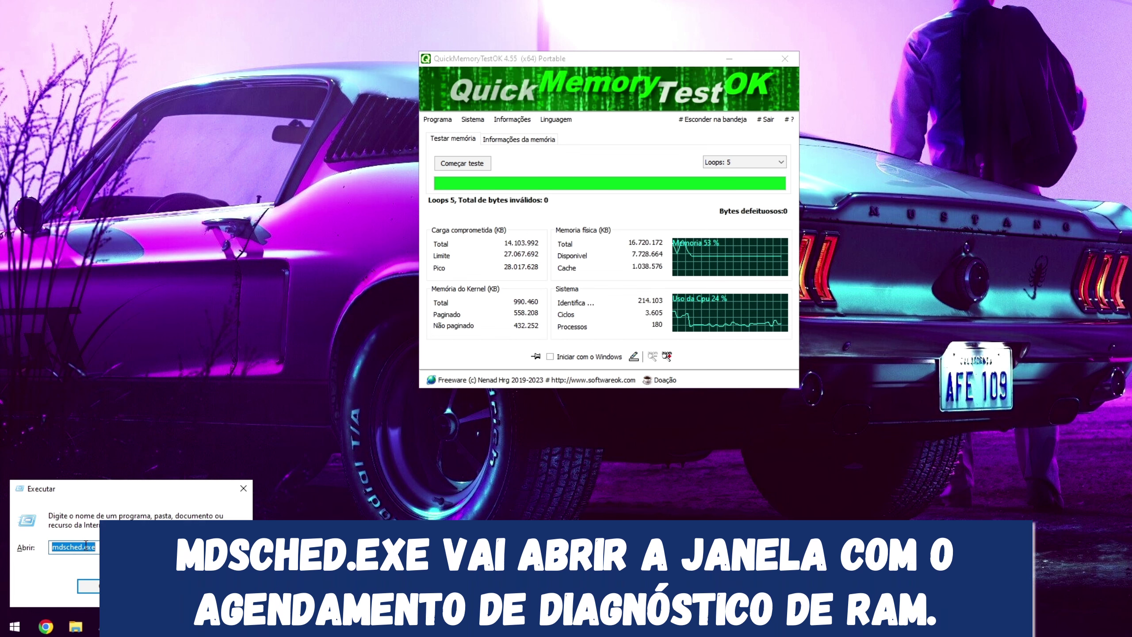
click(97, 583)
drag(755, 90, 773, 102)
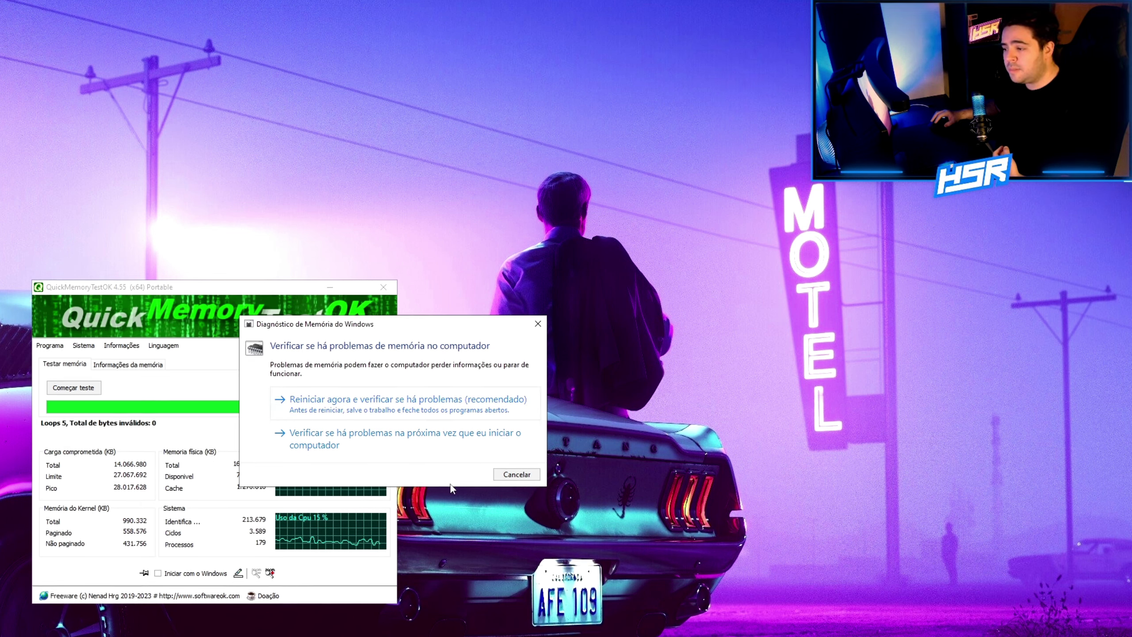
click(516, 474)
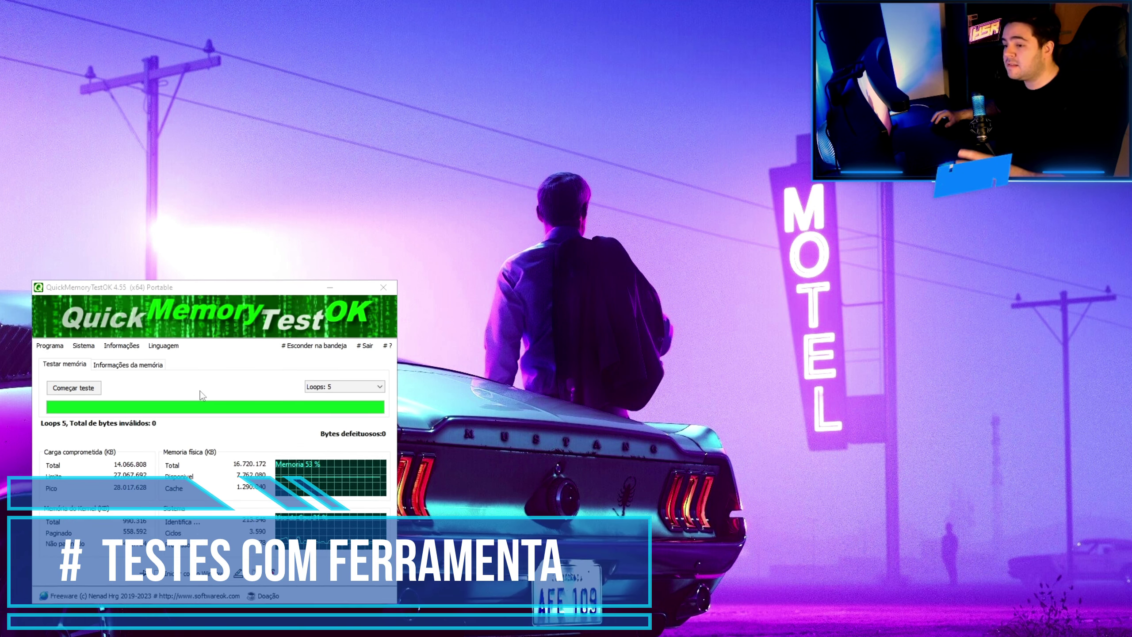
Step: Set the memory test's loop count to Infinito ∞ and examine the available and cached physical memory values
click(345, 387)
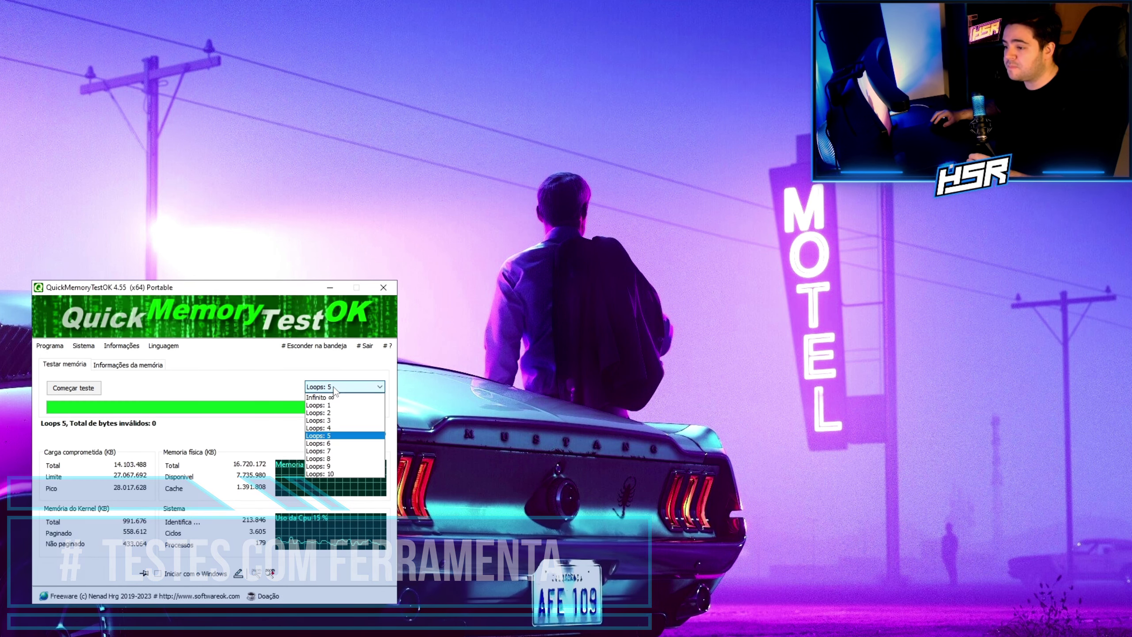
click(327, 475)
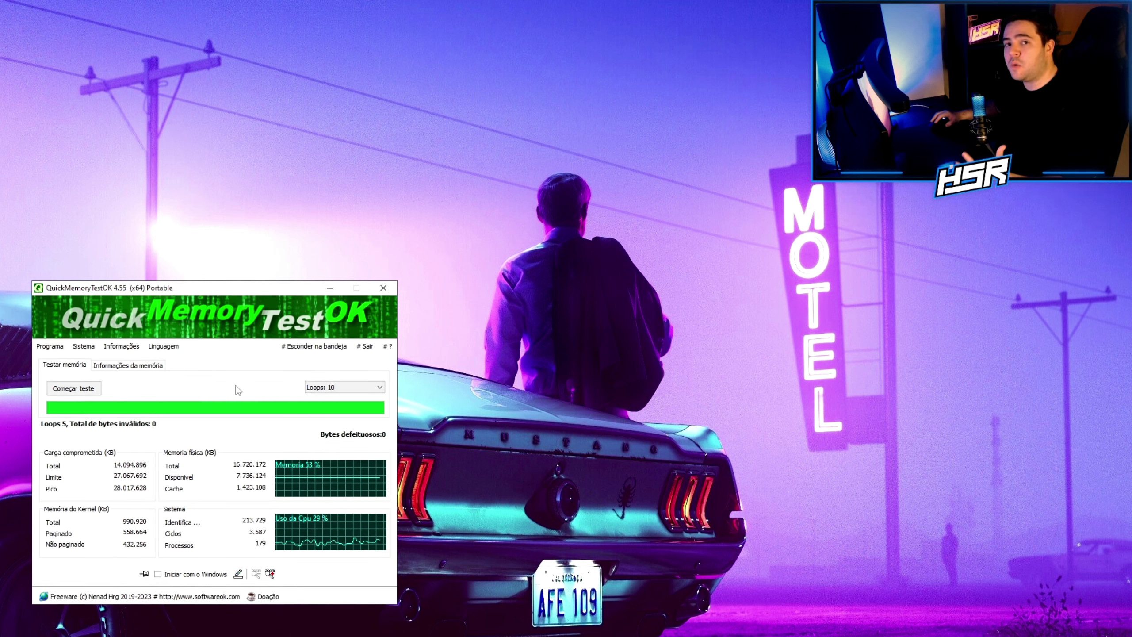
click(343, 387)
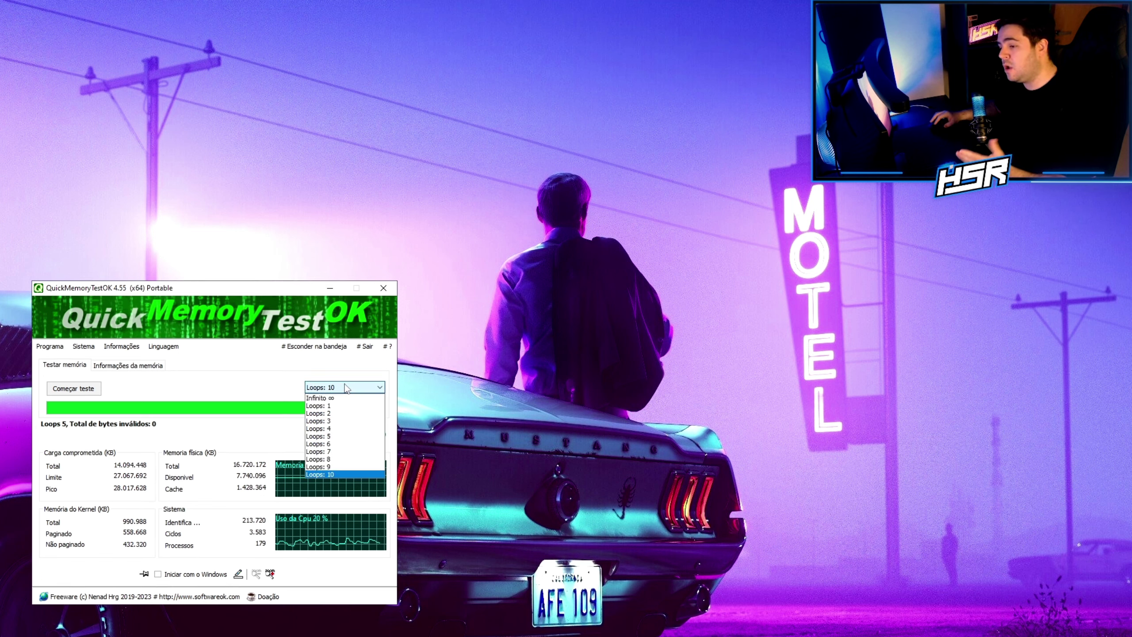
click(329, 475)
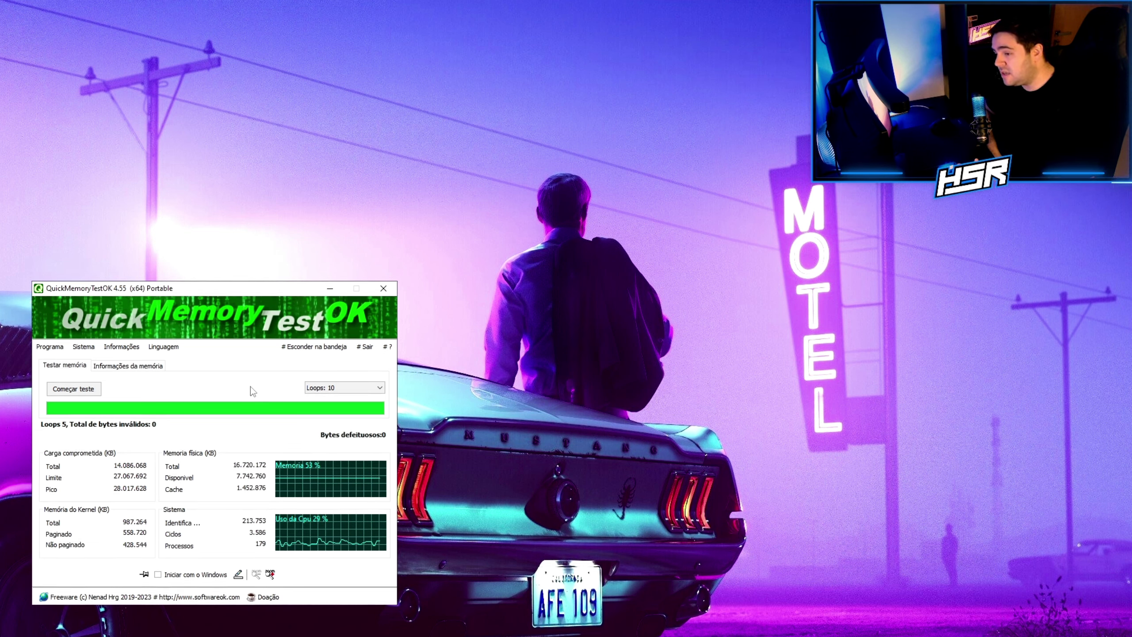
click(329, 388)
click(324, 399)
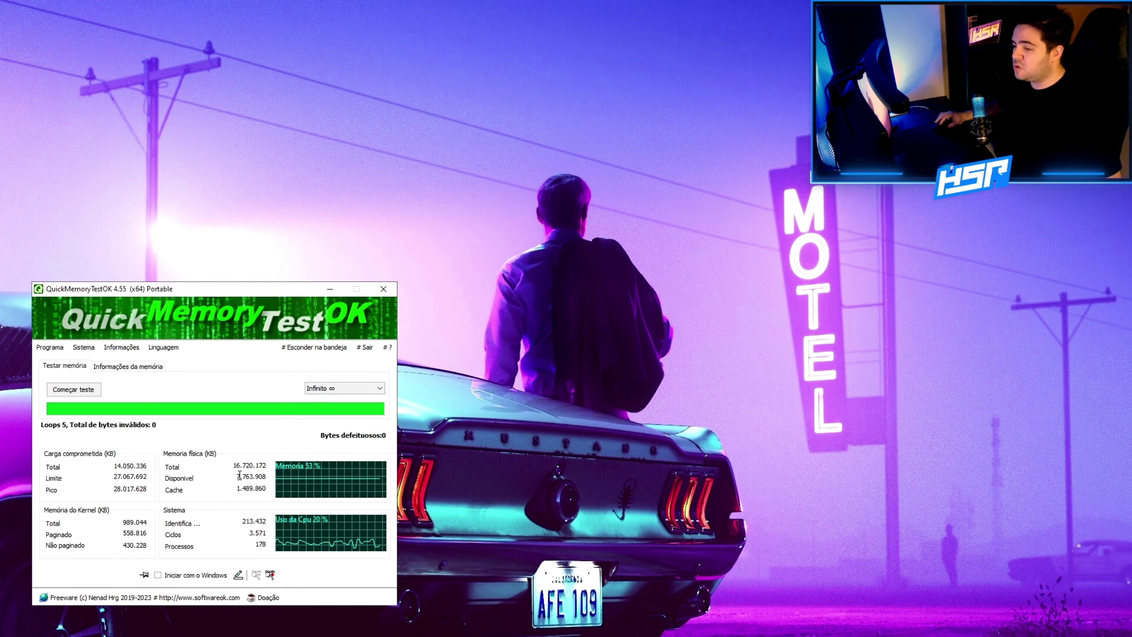
double_click(266, 477)
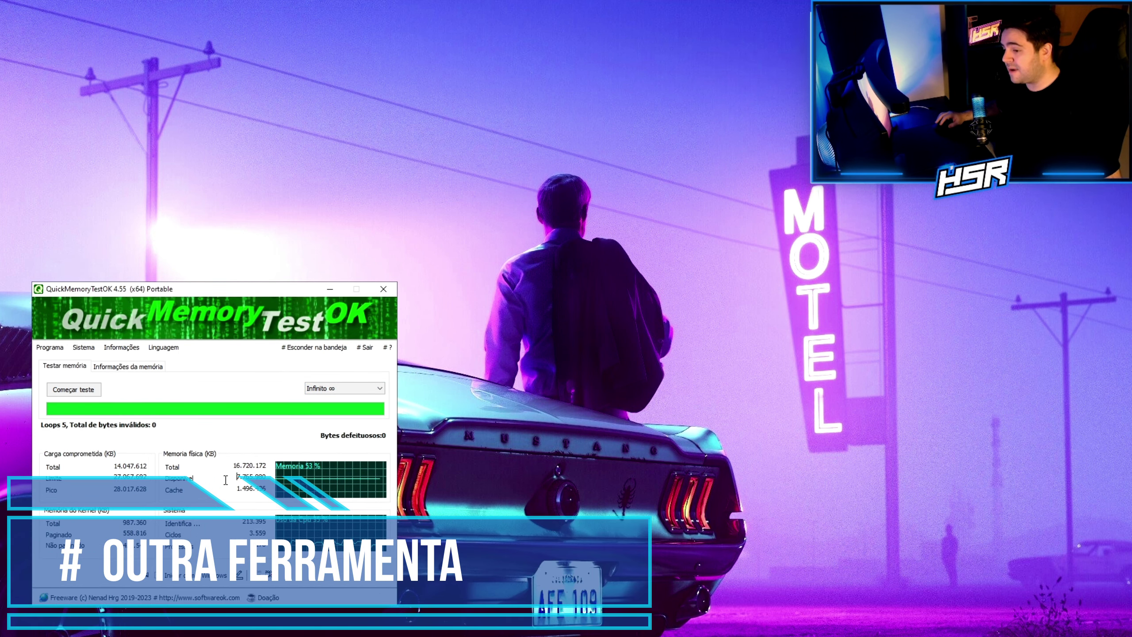
click(255, 489)
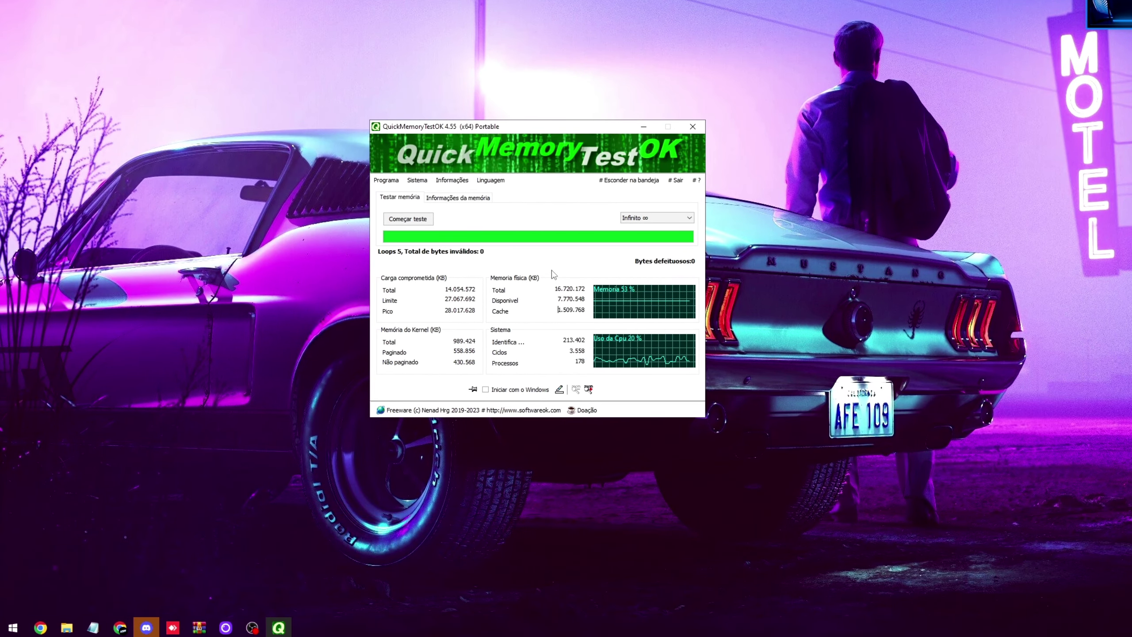
Step: Search Windows for "wise" and launch Wise Memory Optimizer
key(super)
text(wise)
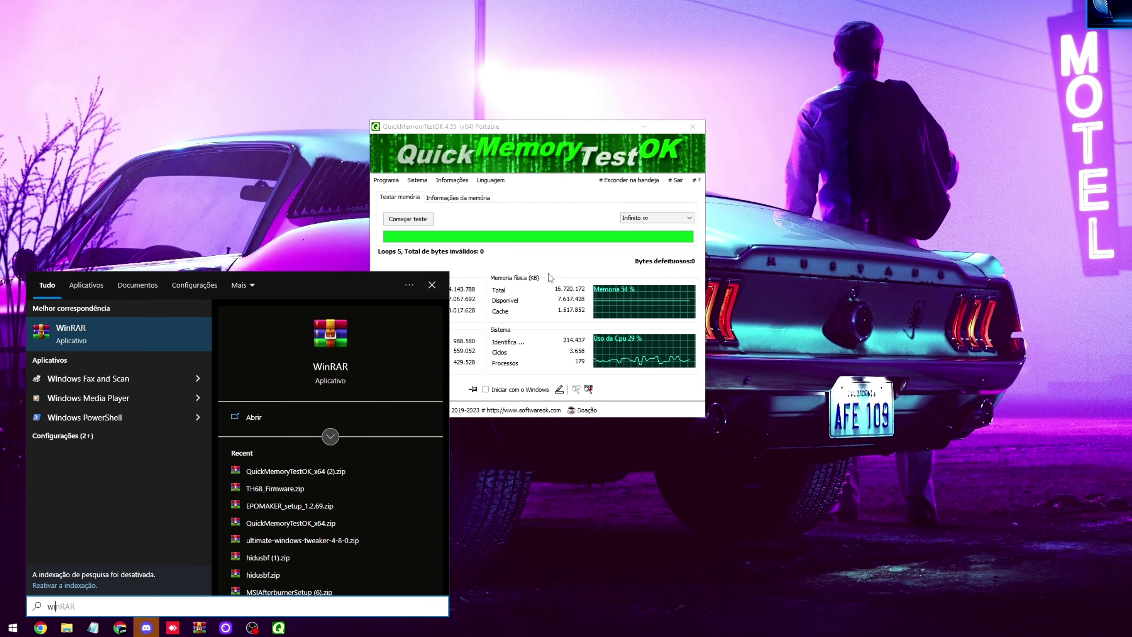
click(121, 344)
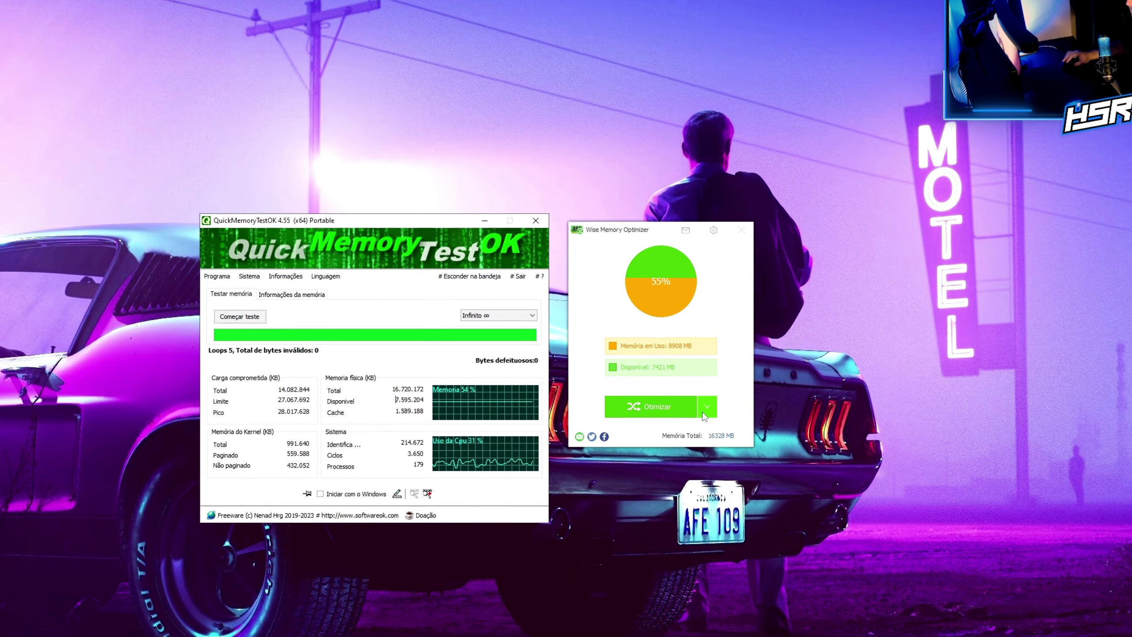
Step: Optimize the memory with Wise Memory Optimizer, and check the cached physical memory in QuickMemoryTestOK
click(857, 305)
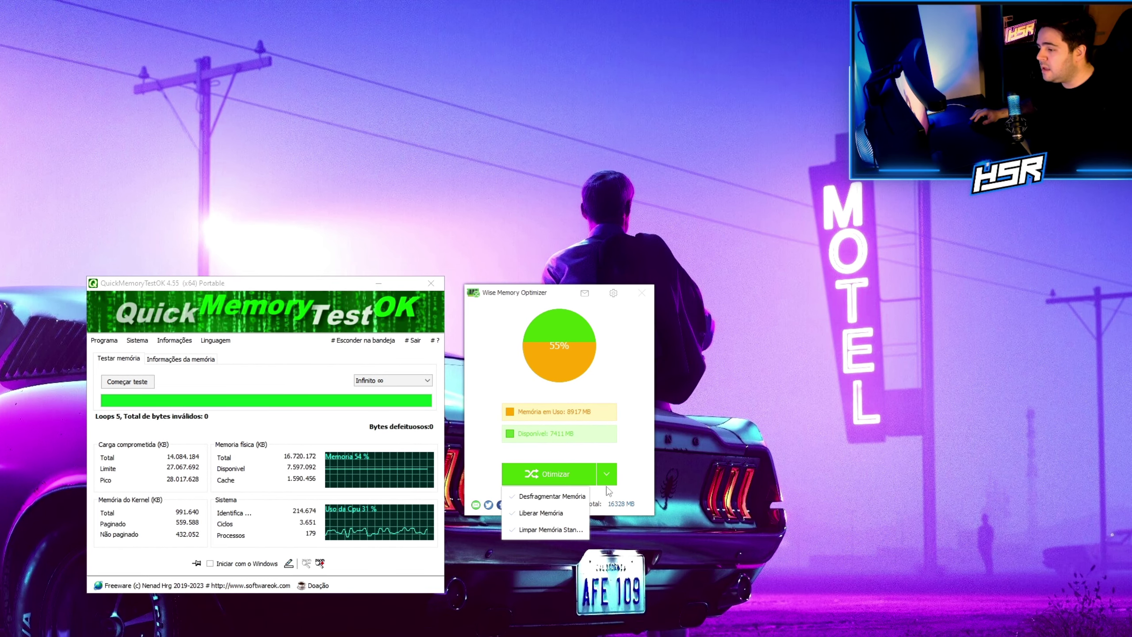
click(558, 513)
click(607, 474)
click(541, 513)
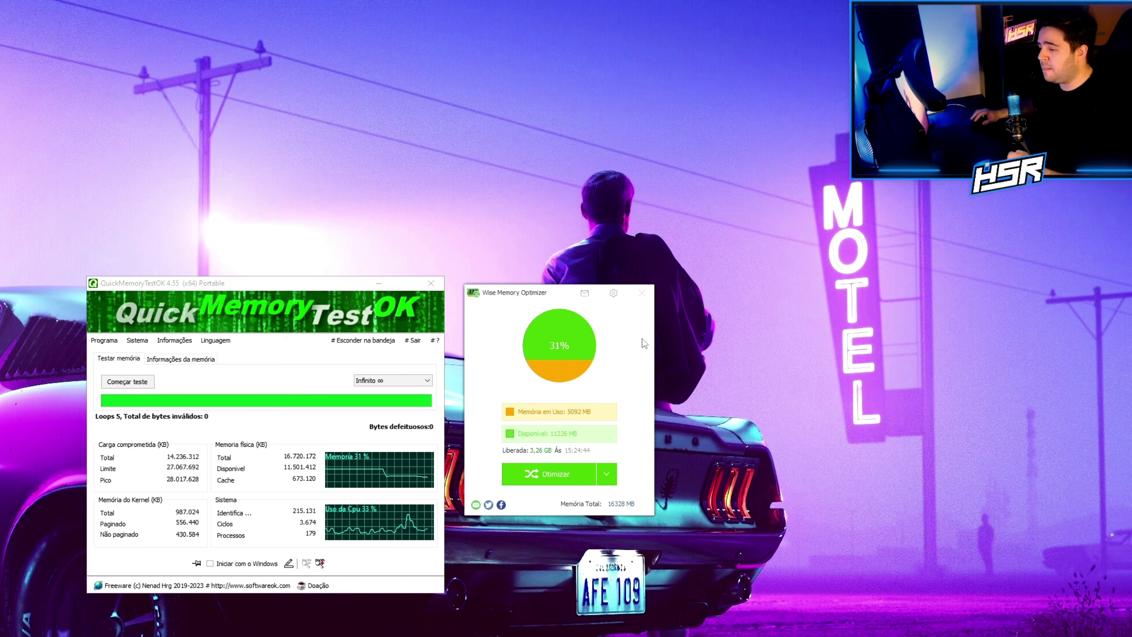
click(642, 294)
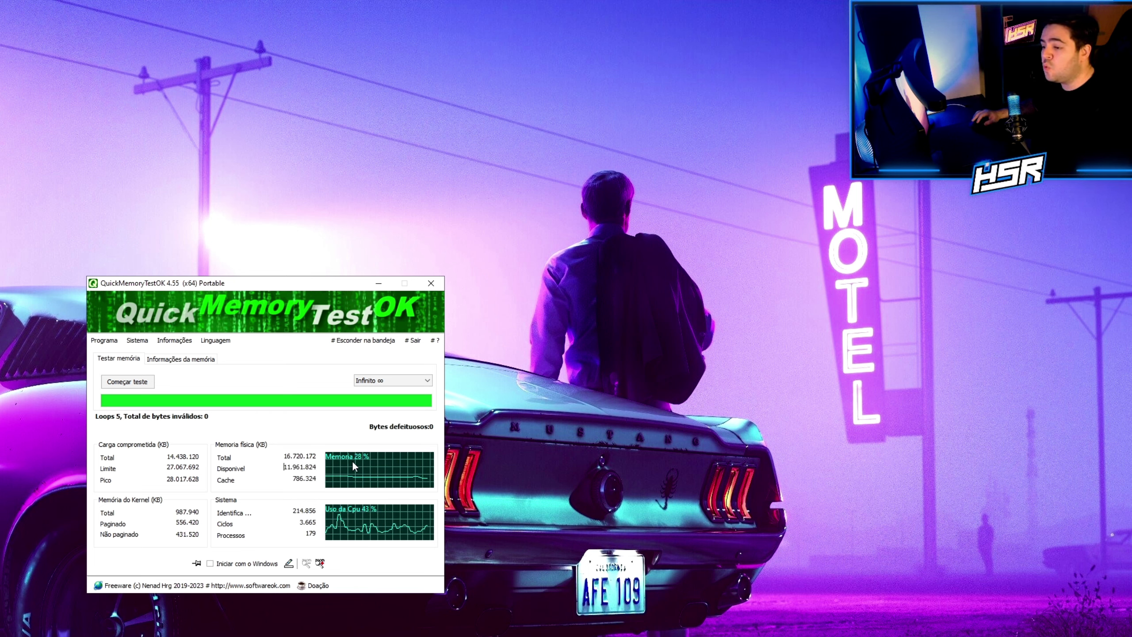
double_click(305, 478)
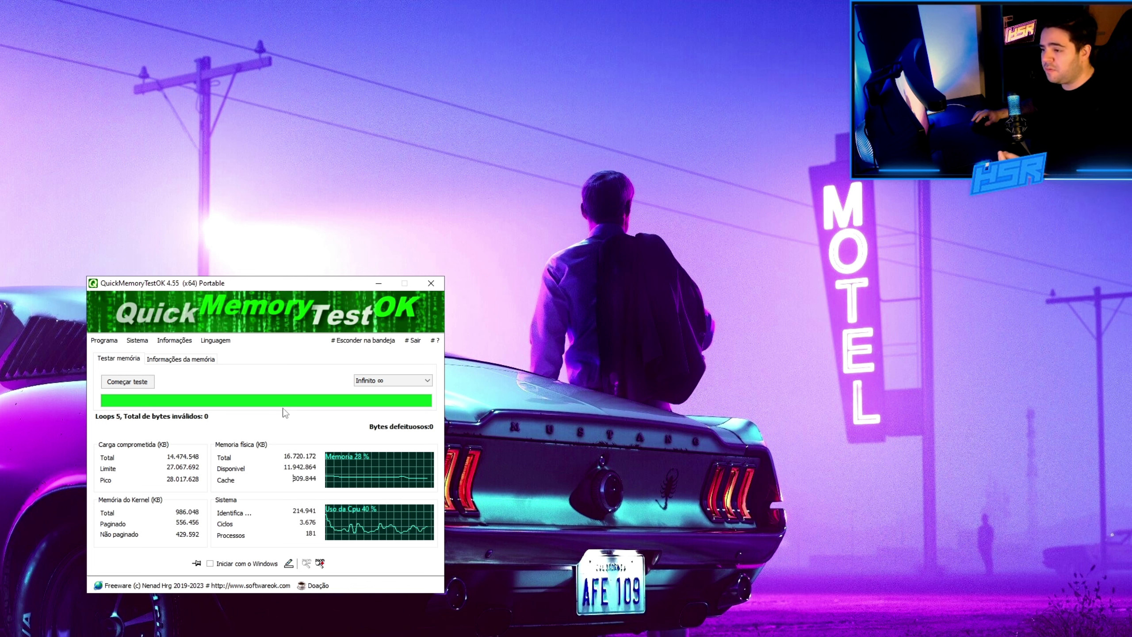